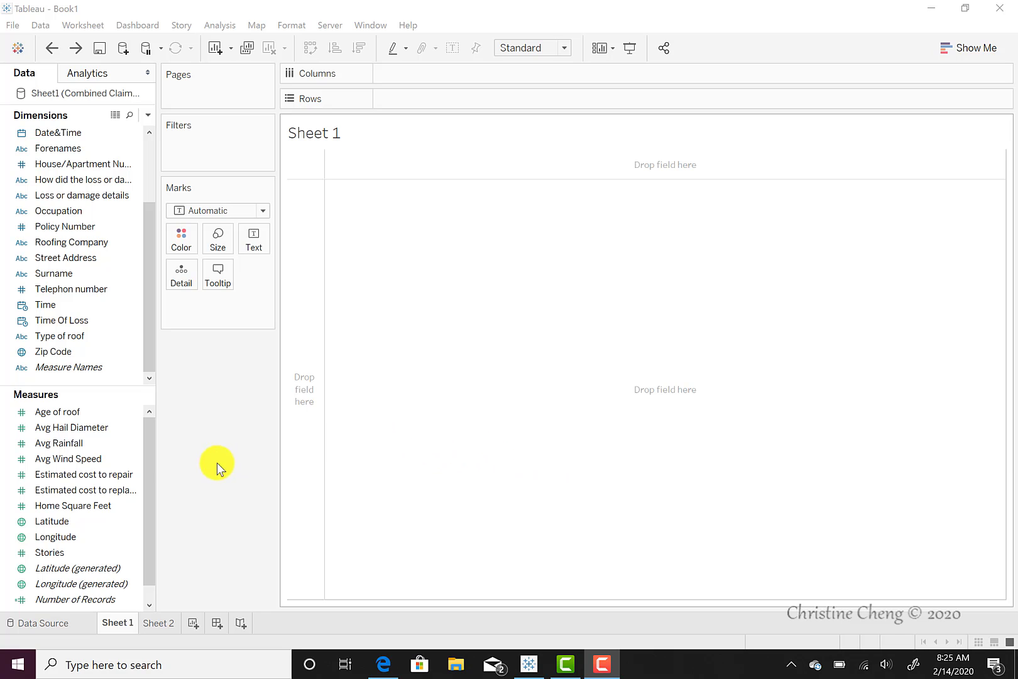
- After trying and undoing Age of roof charts, plot AVG(Latitude) and AVG(Longitude) as one Illinois mark
left_click(85, 428)
left_click(83, 323)
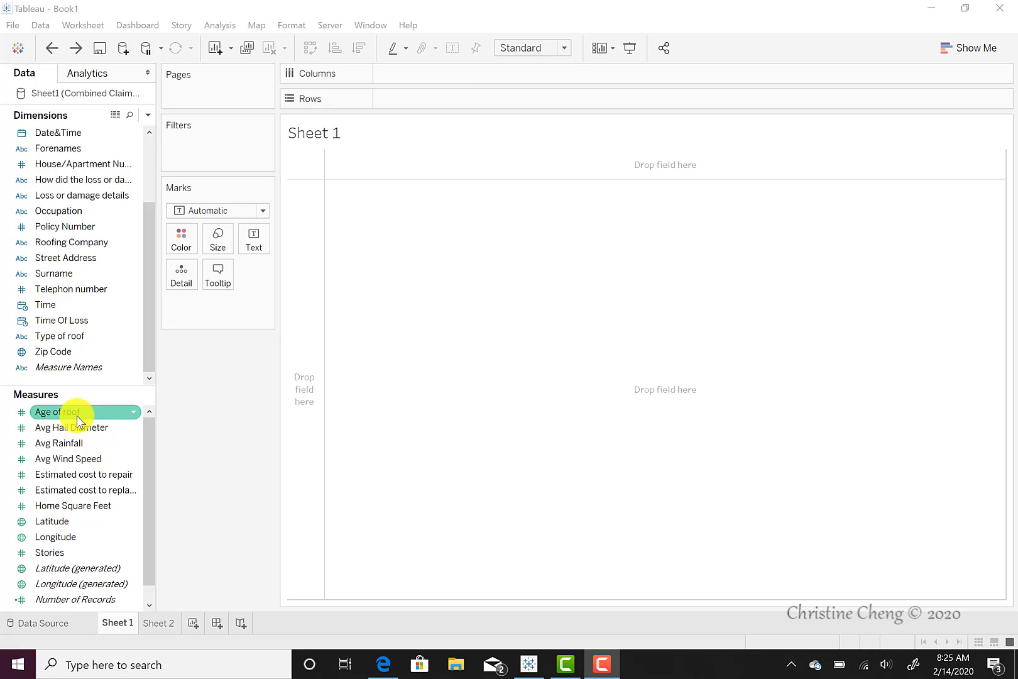
double_click(77, 415)
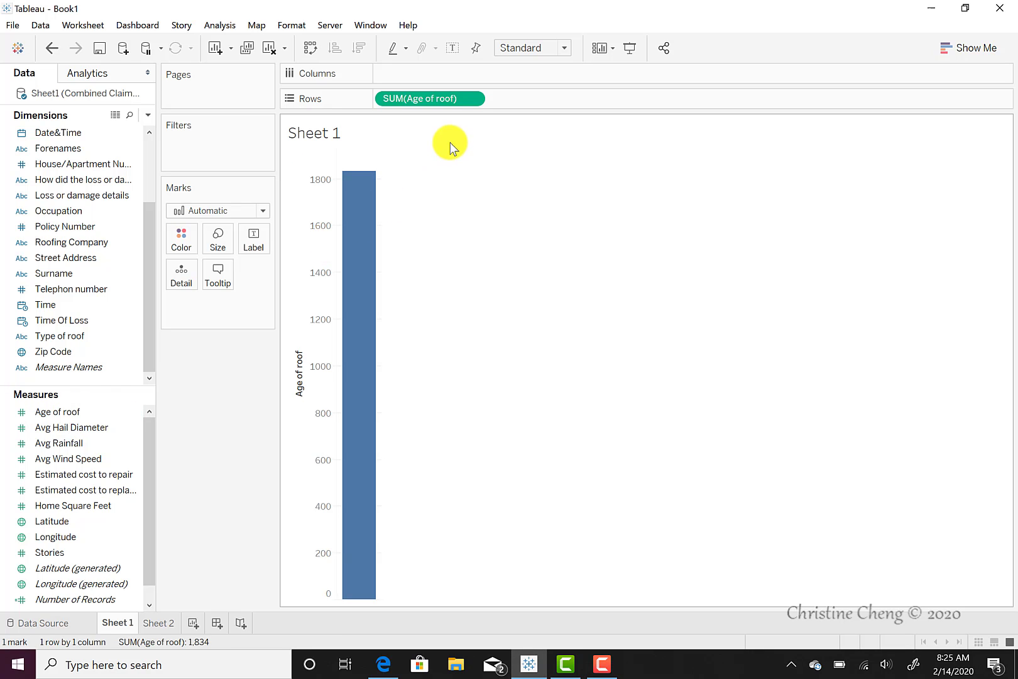
left_click(52, 42)
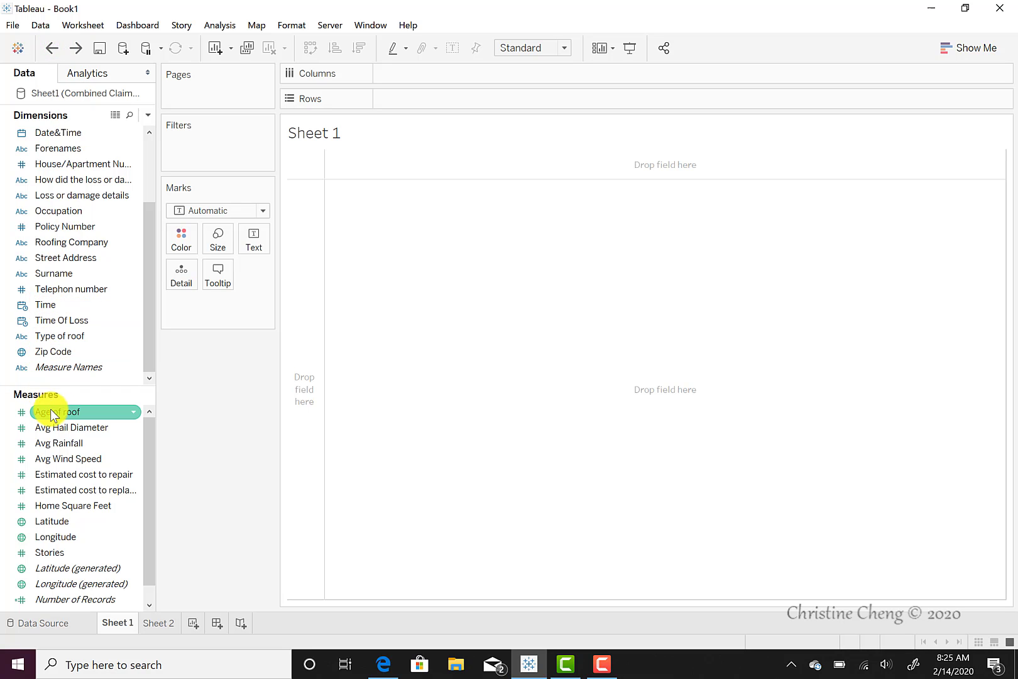
left_click_drag(54, 413, 383, 219)
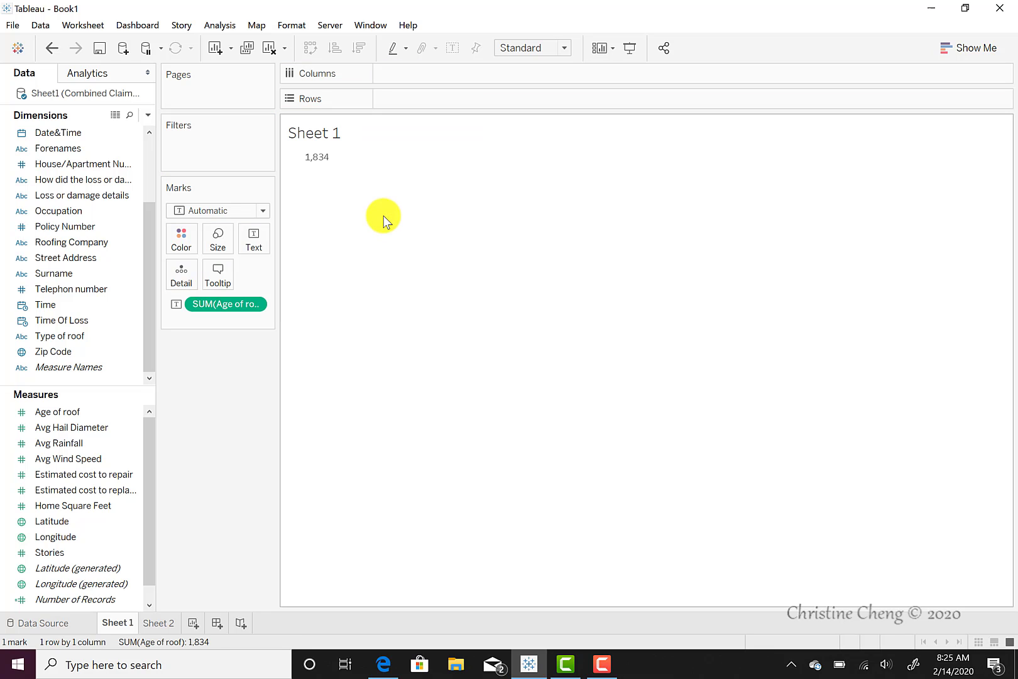
left_click(53, 48)
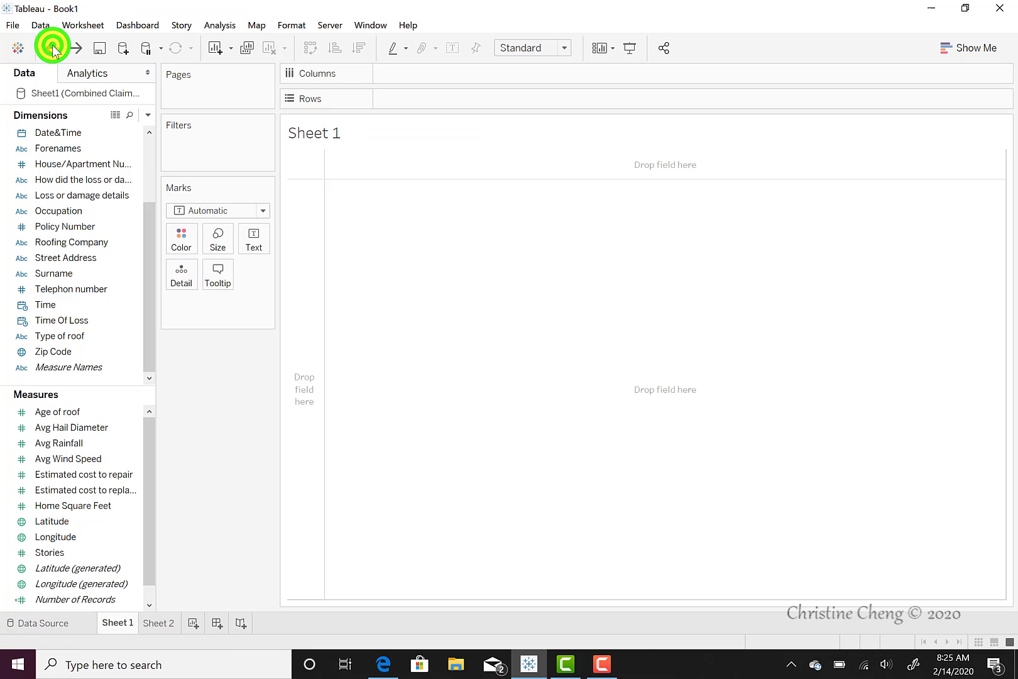
left_click(69, 412)
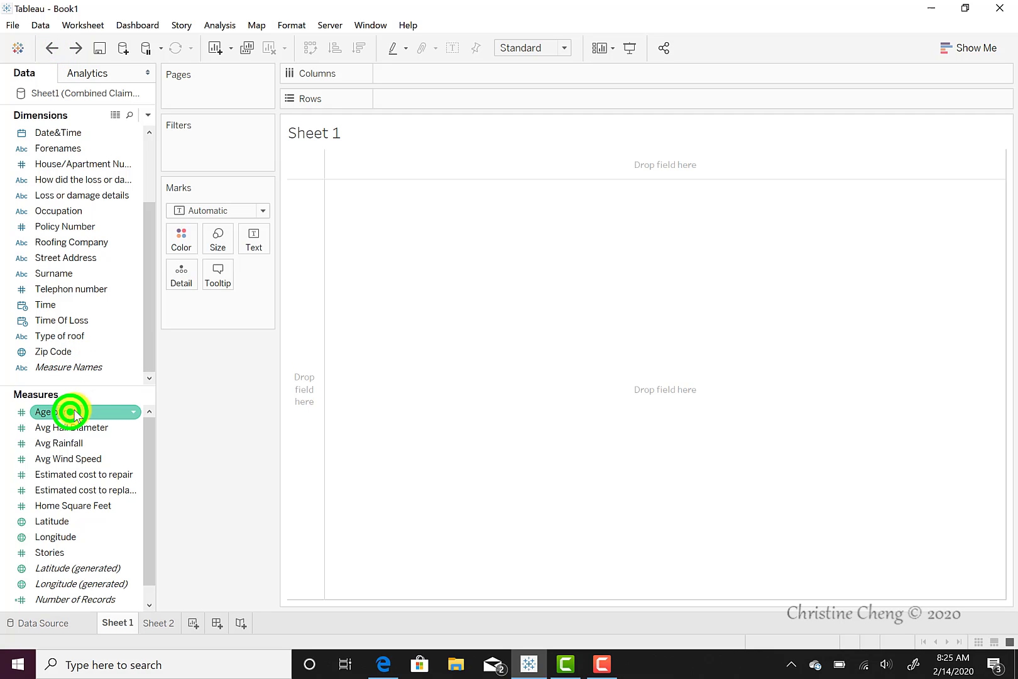
left_click_drag(68, 411, 425, 74)
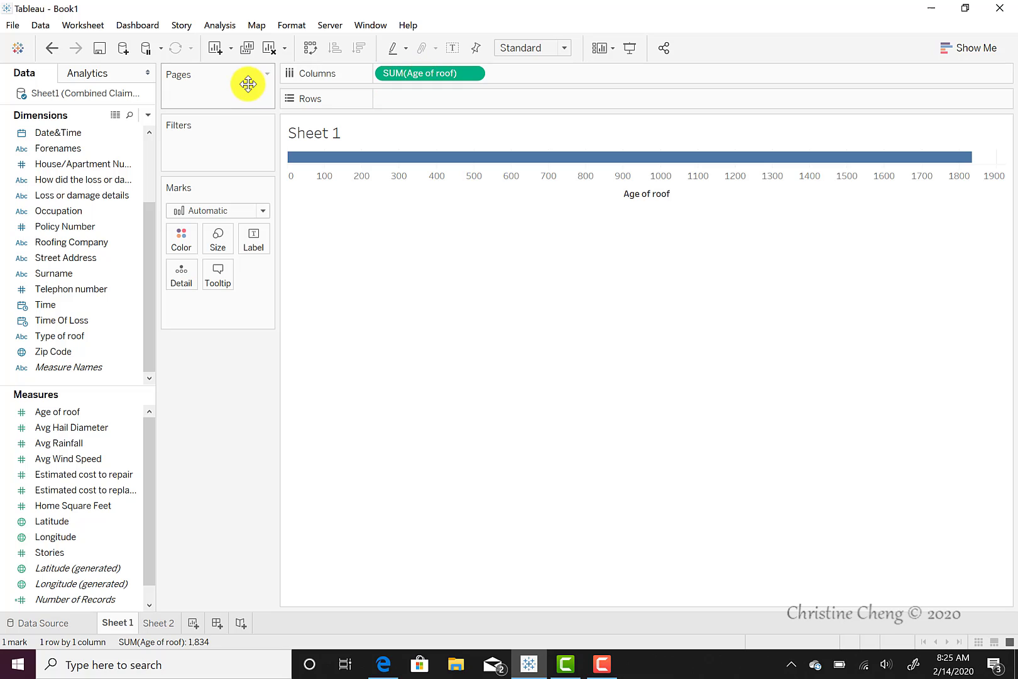
left_click(51, 48)
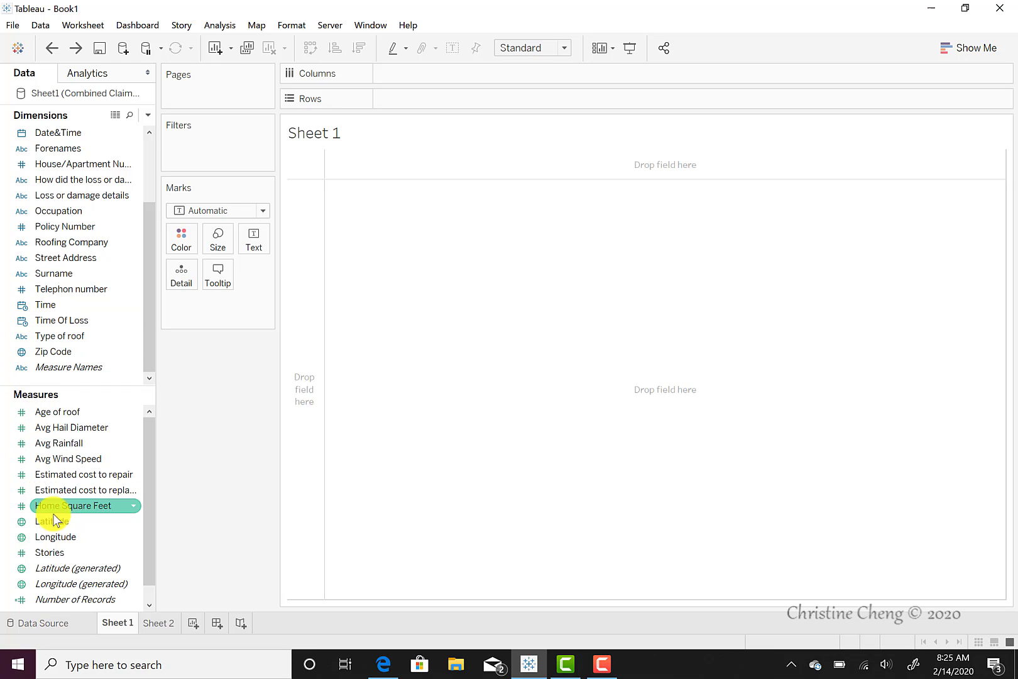
double_click(84, 519)
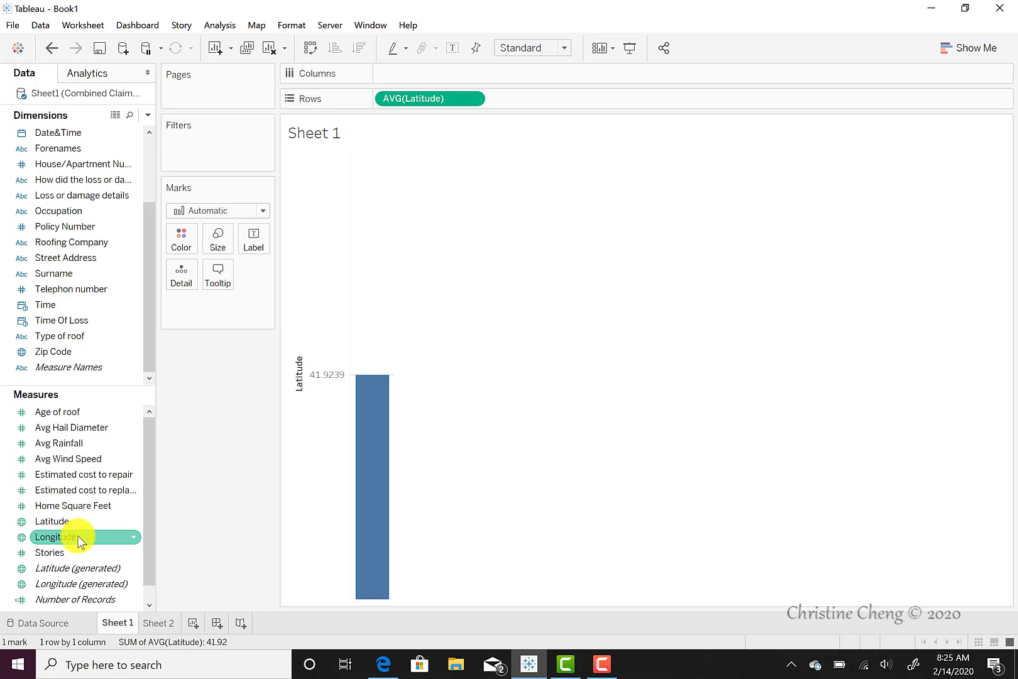
double_click(77, 538)
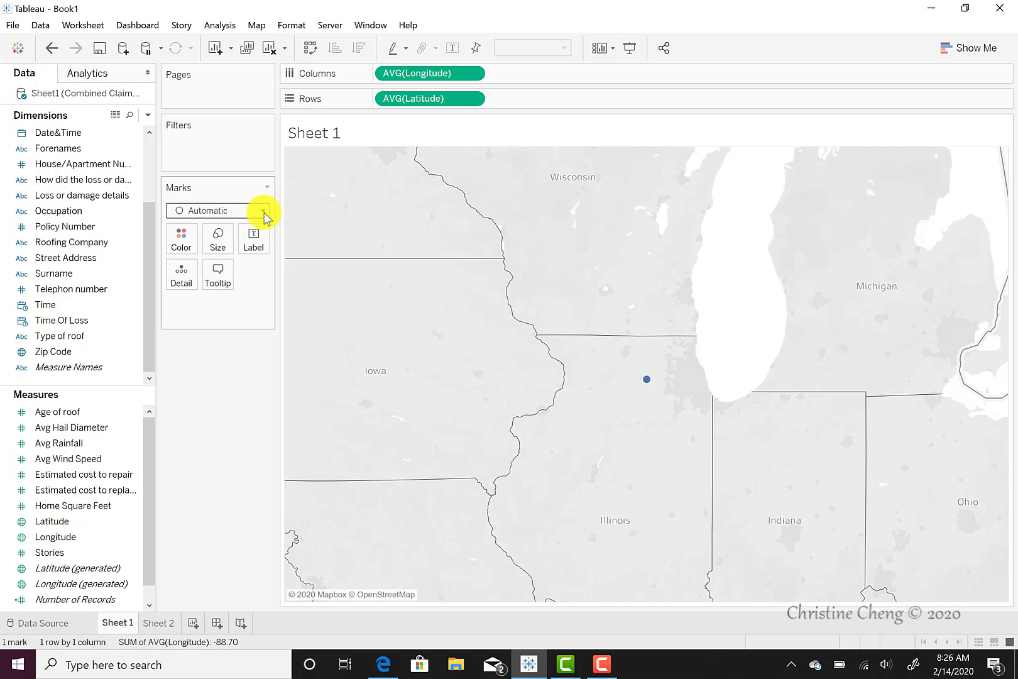
- Switch the marks to Line and set the path to exact-date Time, linking seven marks
left_click(264, 212)
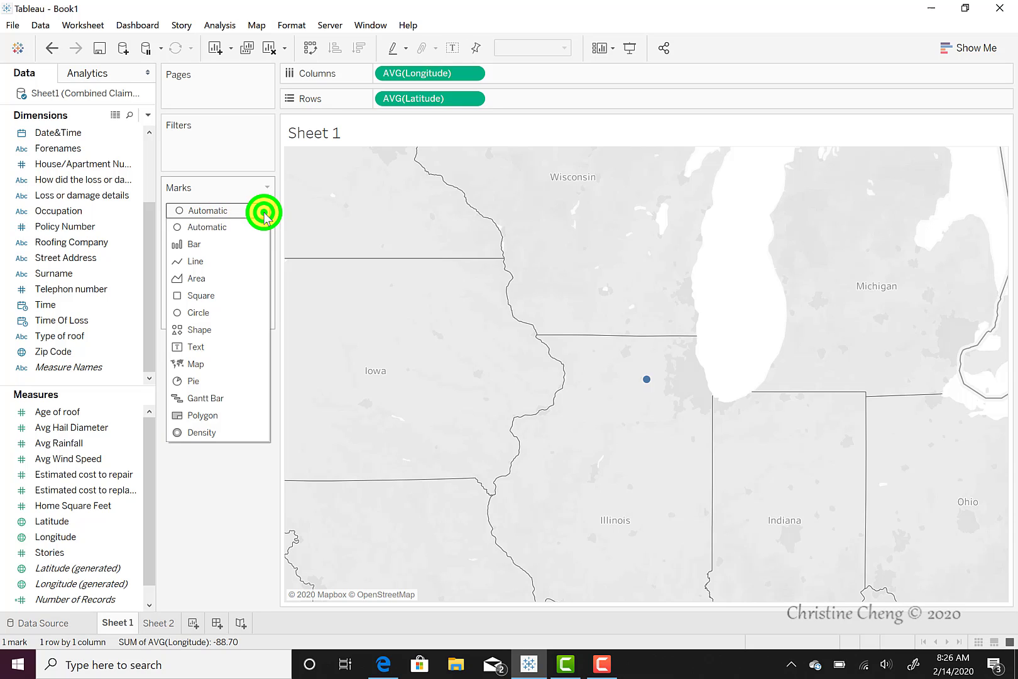
left_click(226, 261)
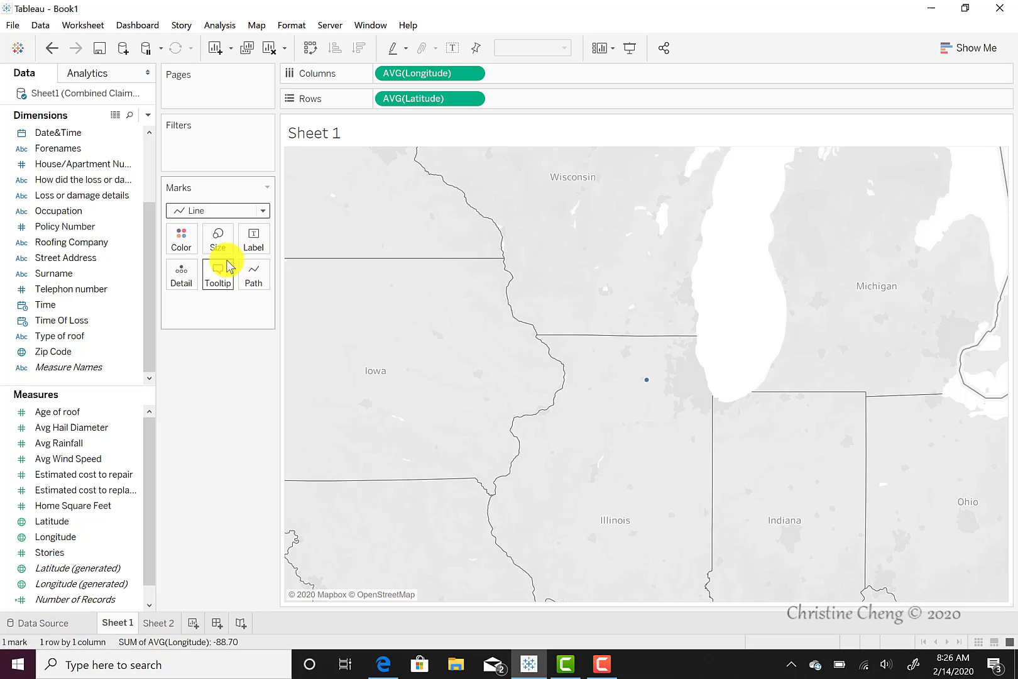
left_click(54, 308)
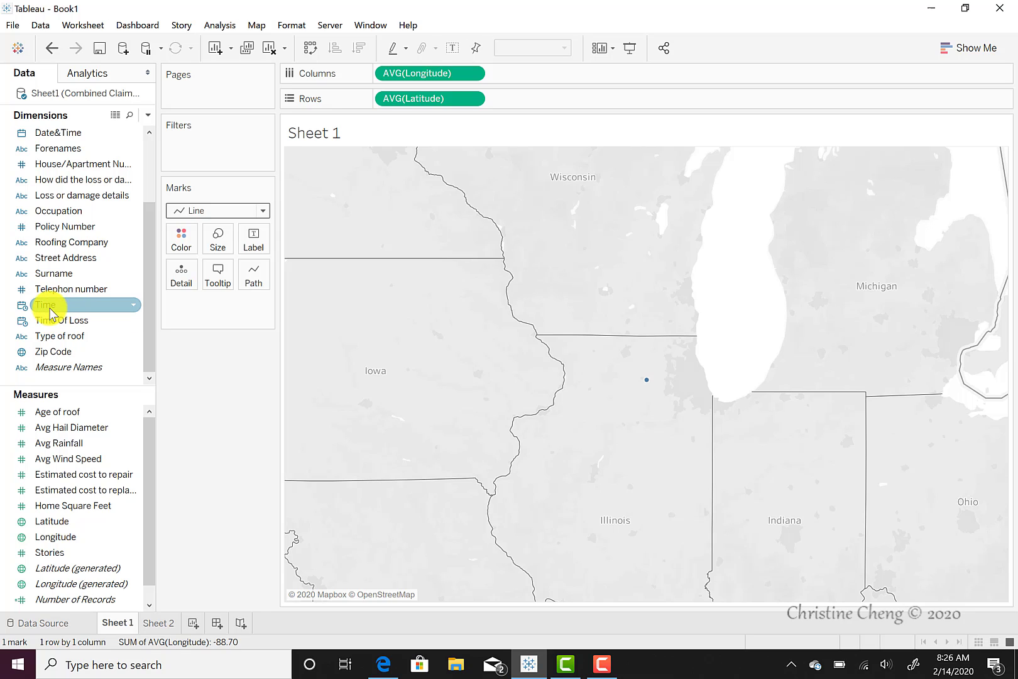
left_click(50, 304)
left_click_drag(76, 307, 252, 284)
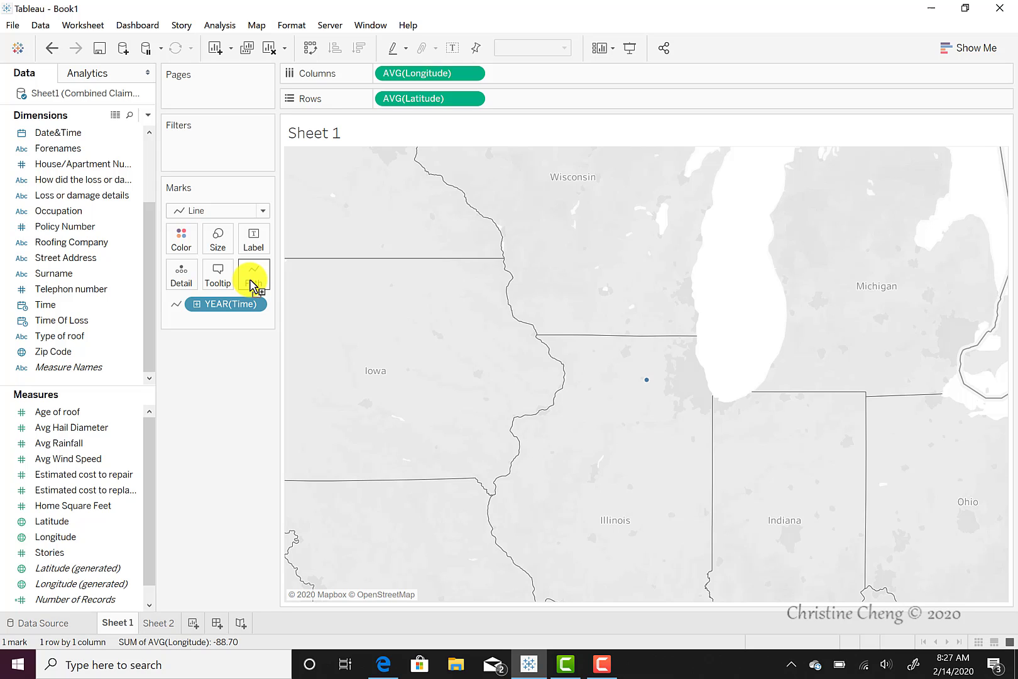
left_click_drag(251, 285, 253, 289)
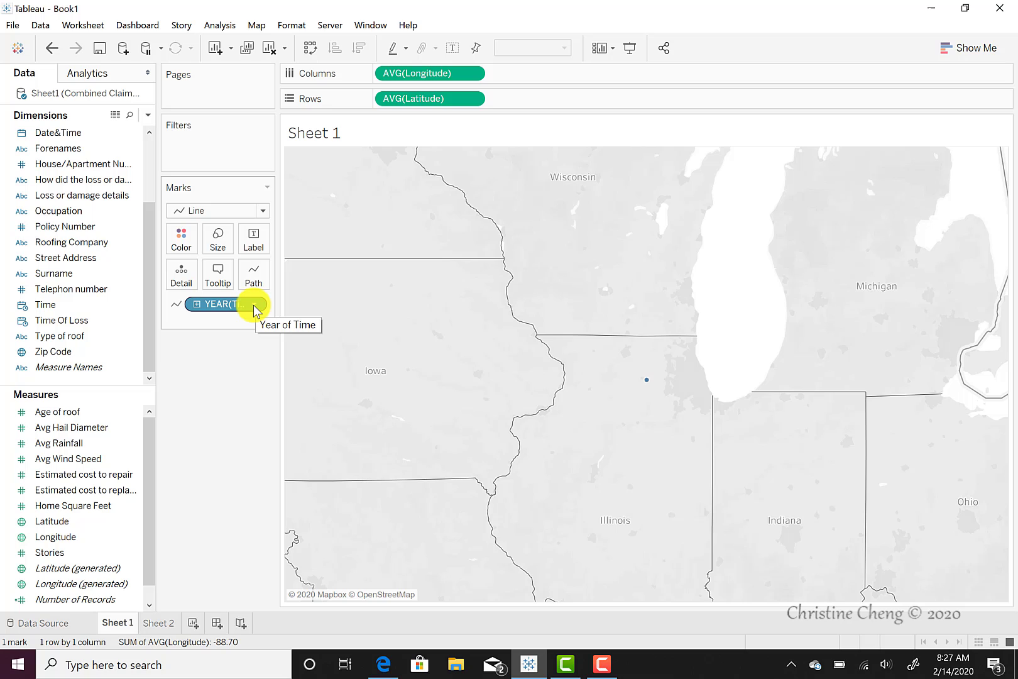
right_click(253, 305)
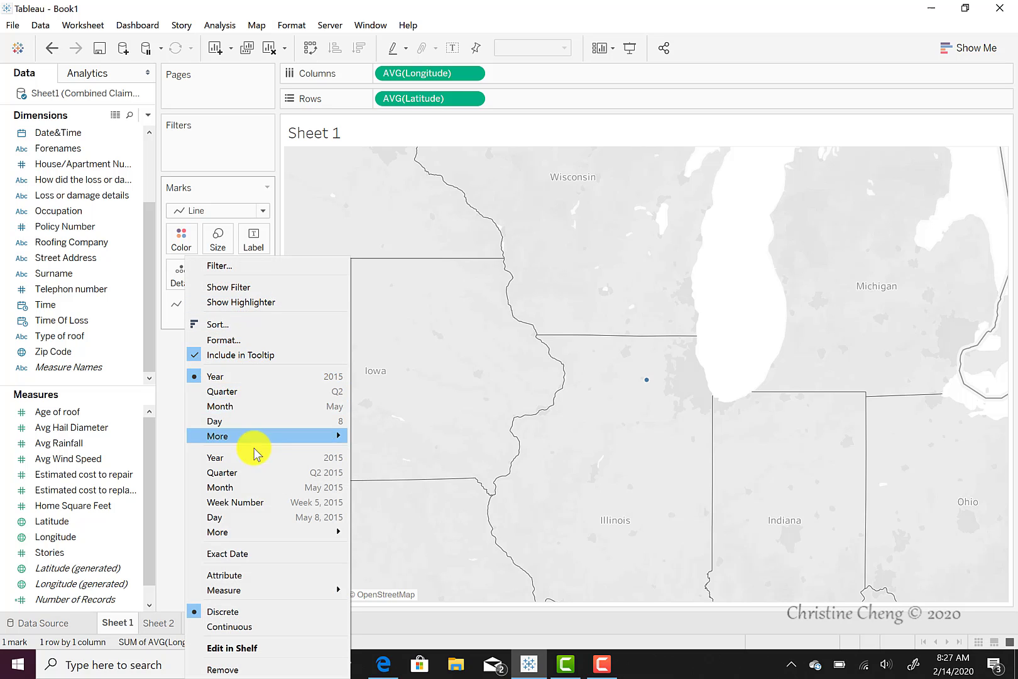
left_click(260, 553)
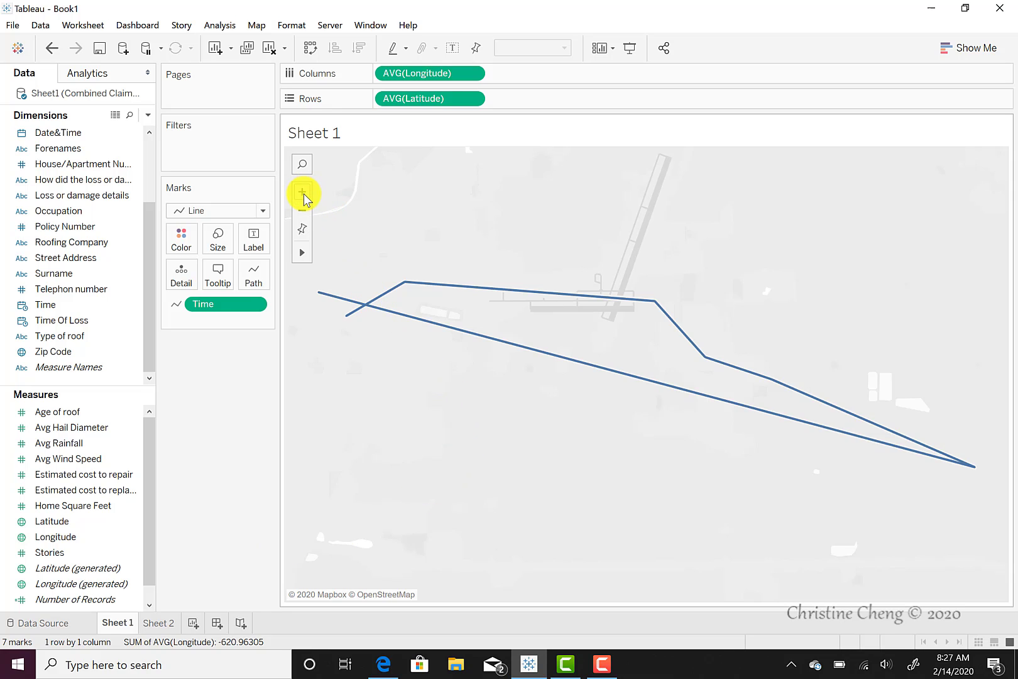
- Zoom in on the storm path, then pan the map to show the route's start and first turn
left_click(302, 192)
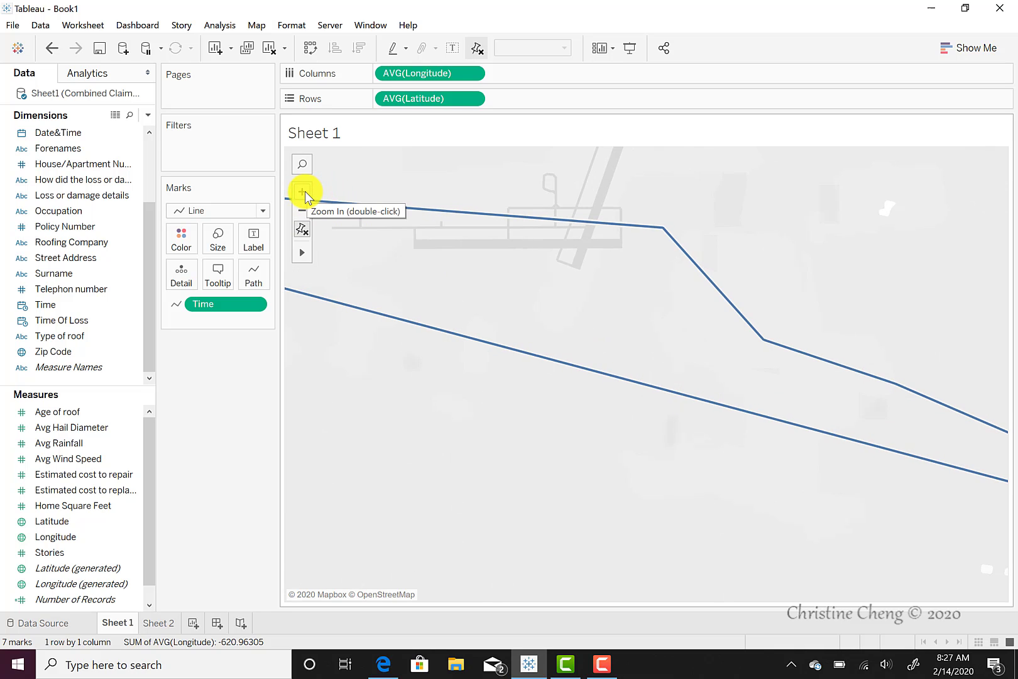
mouse_move(302, 255)
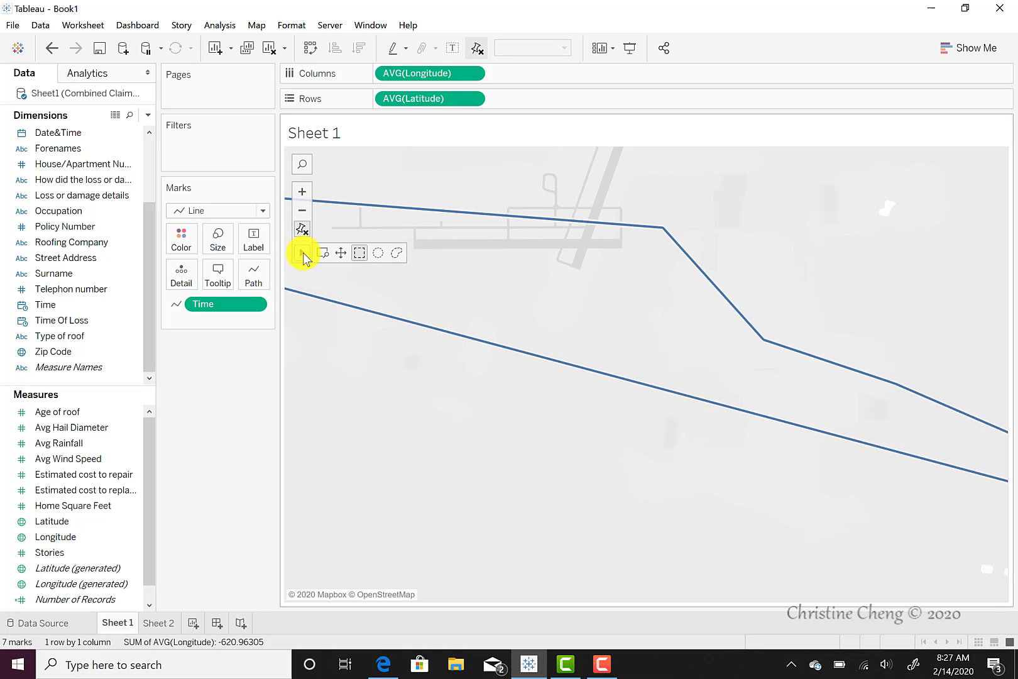
left_click(339, 250)
left_click(368, 236)
left_click_drag(509, 294, 613, 337)
left_click_drag(436, 305, 496, 201)
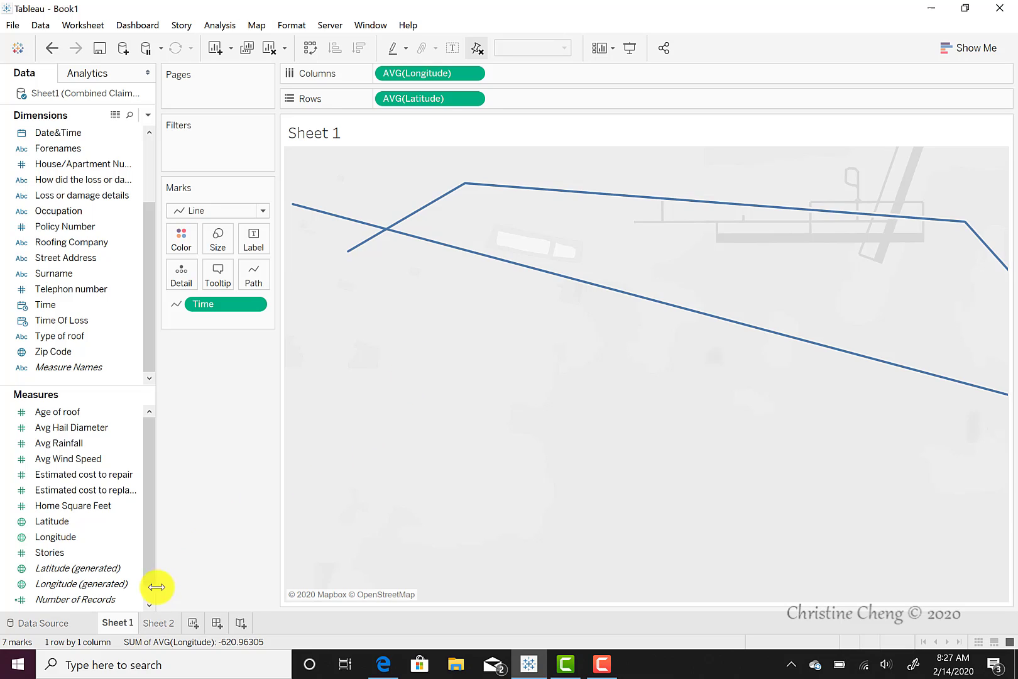
mouse_move(117, 623)
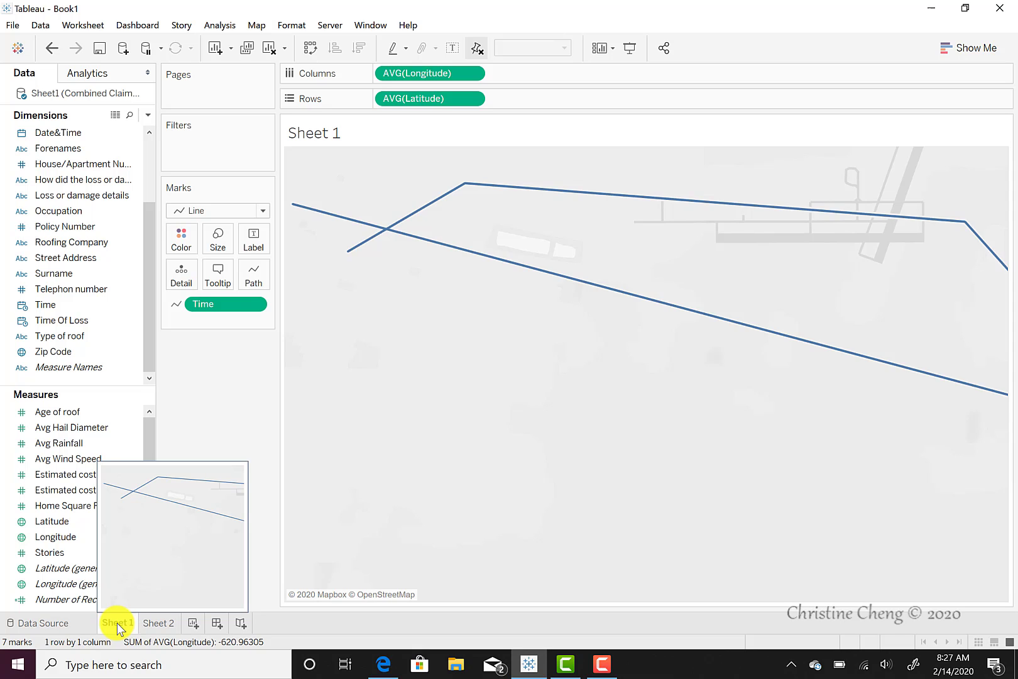
- Rename Sheet 1 to 'Storm Path Map' and pan the map to centre the route's bend
right_click(117, 622)
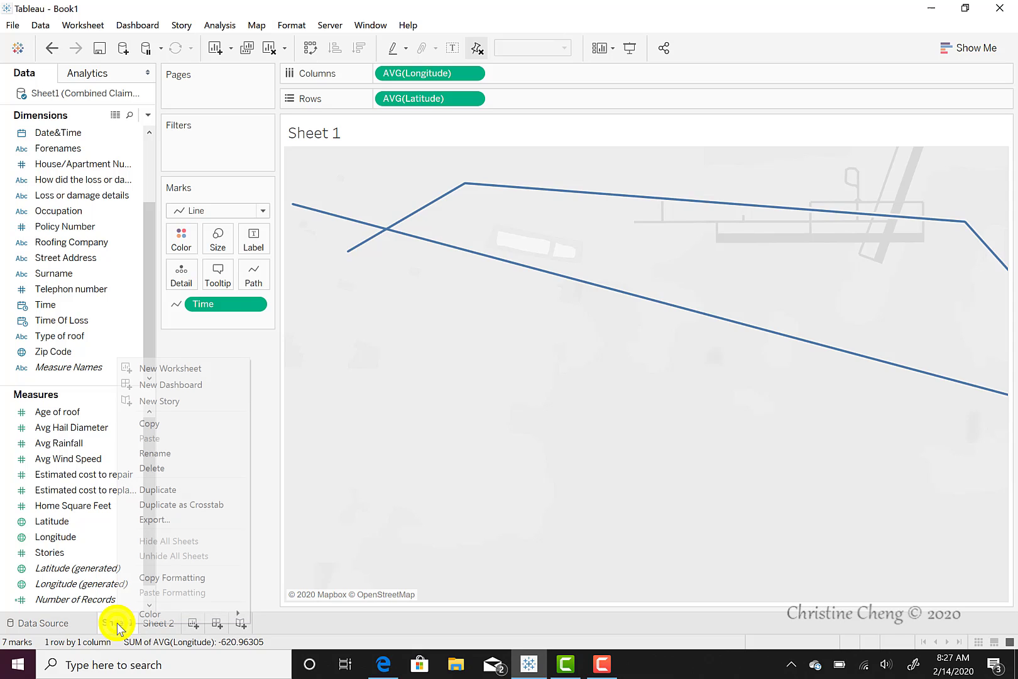
left_click(171, 453)
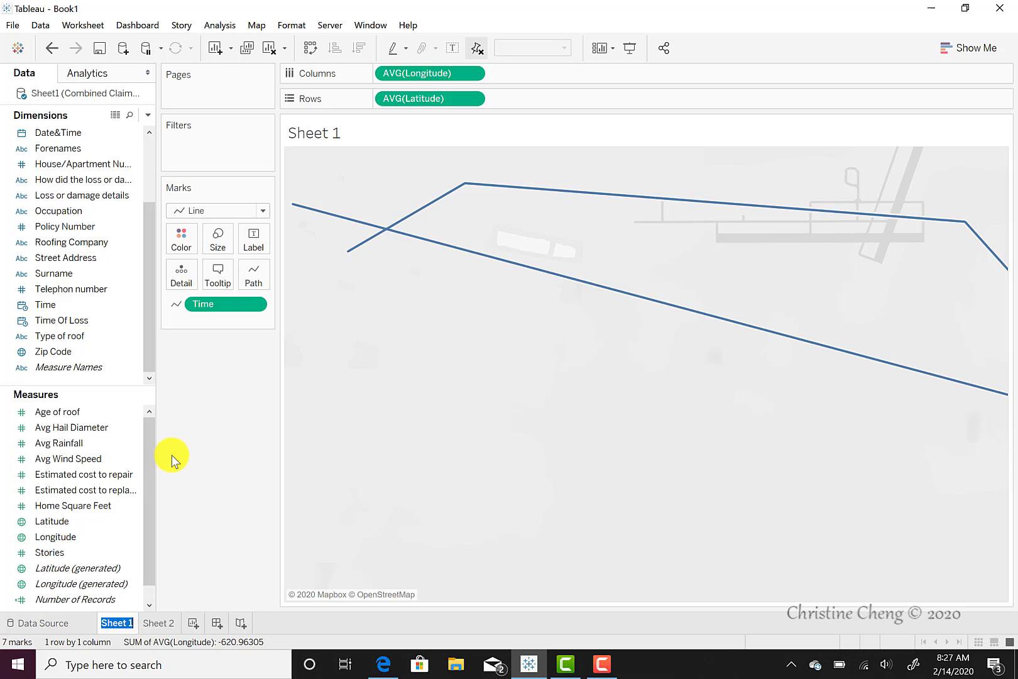
type("Storm Path Map")
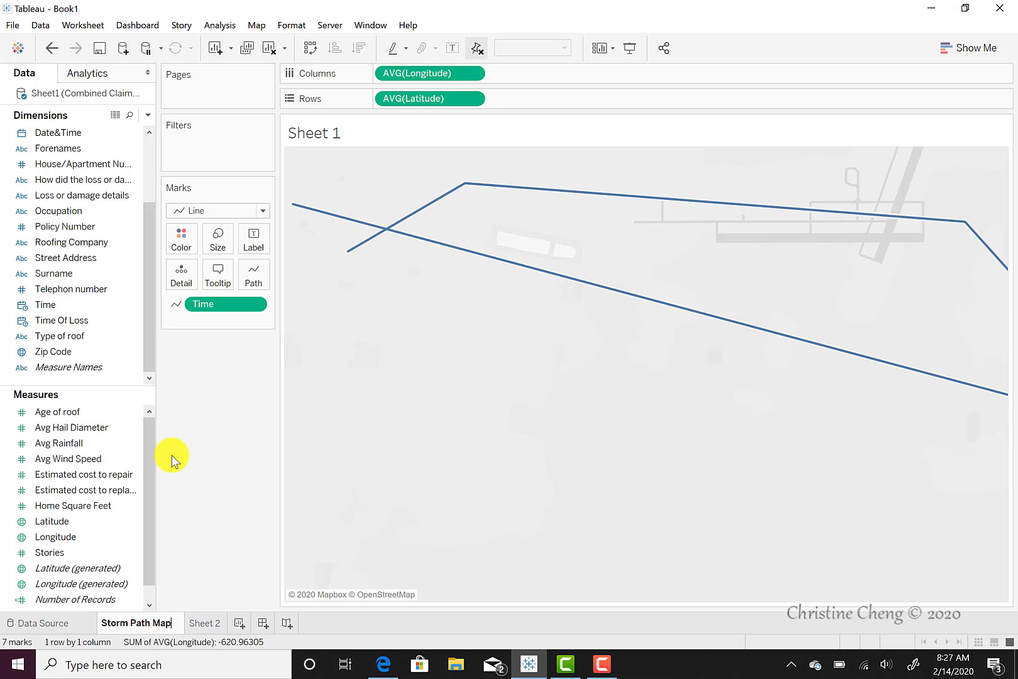
left_click(547, 388)
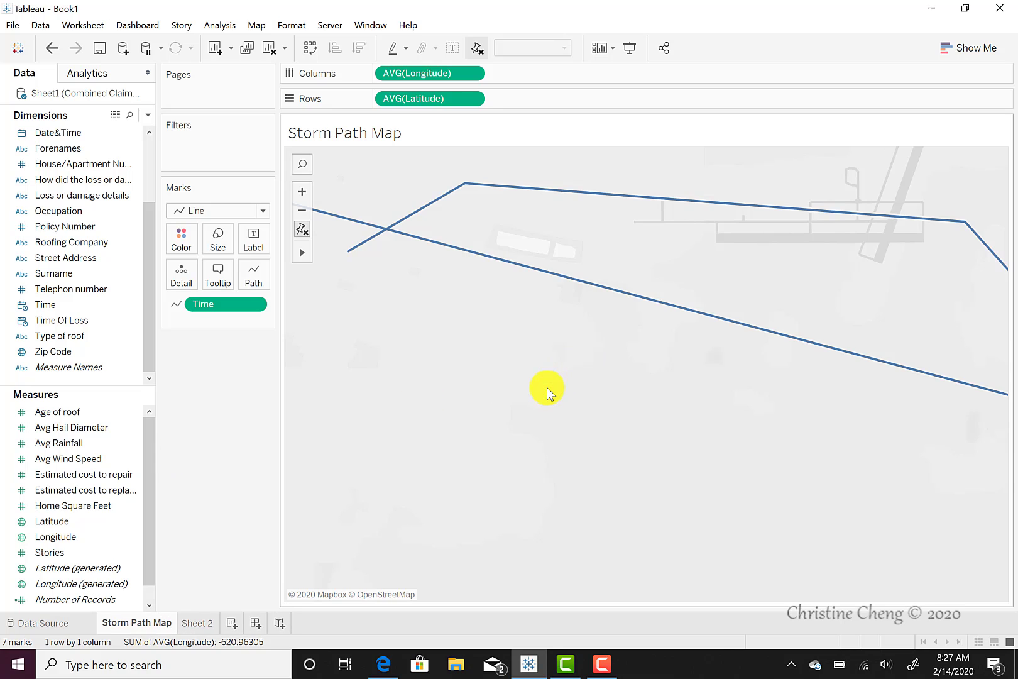
mouse_move(700, 375)
left_mouse_down()
mouse_move(549, 420)
mouse_move(523, 418)
mouse_move(511, 391)
left_mouse_up()
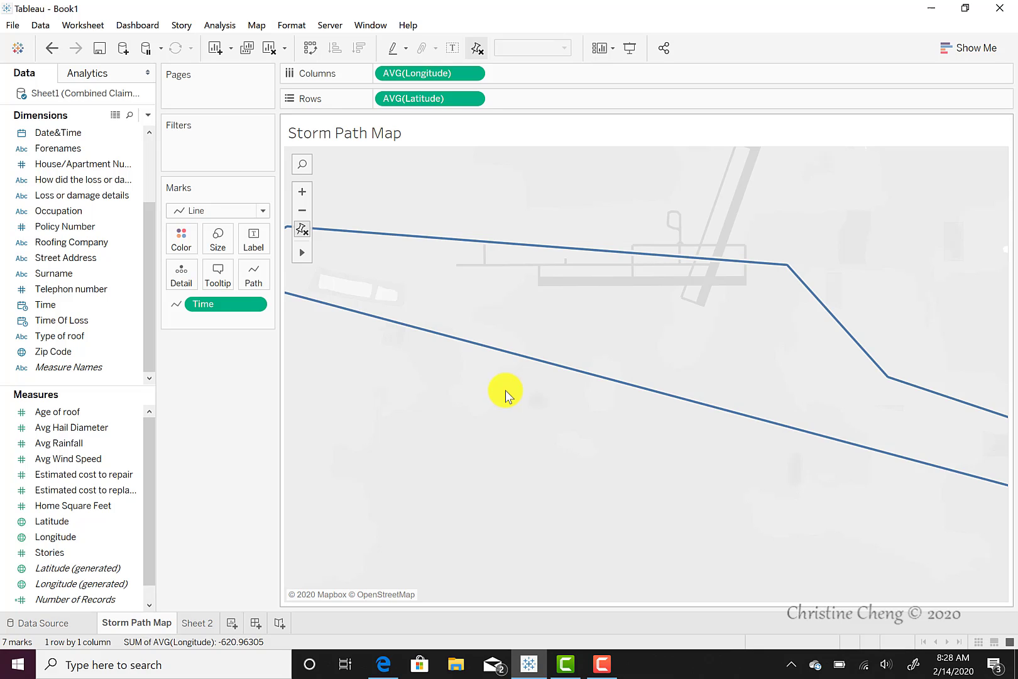
- In Map Layers, preview the Normal and Dark background styles
left_click(257, 25)
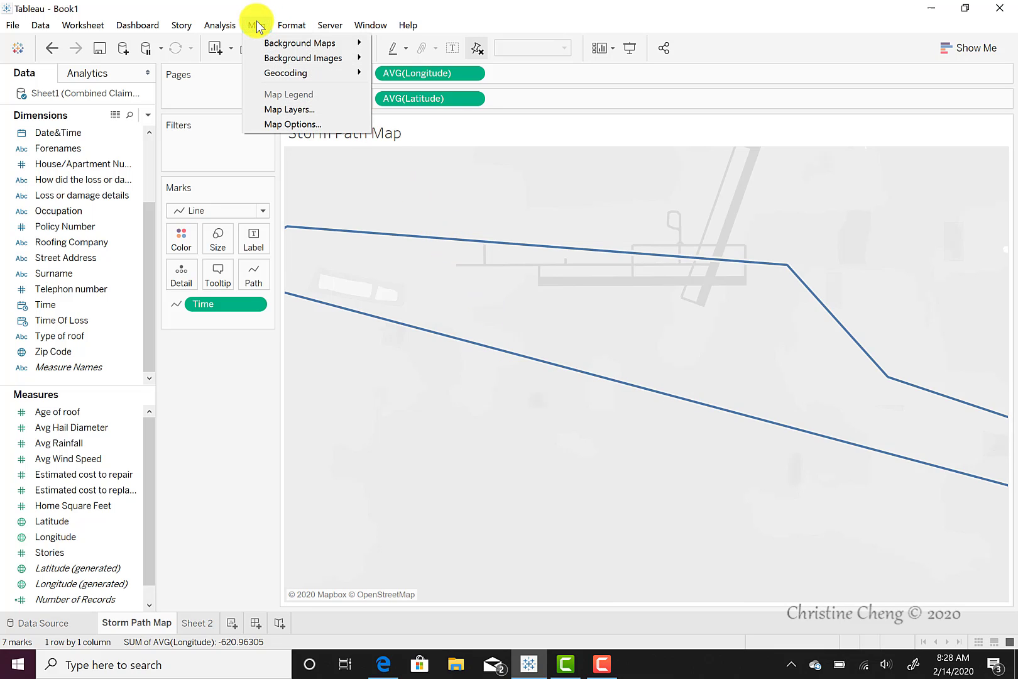
left_click(281, 109)
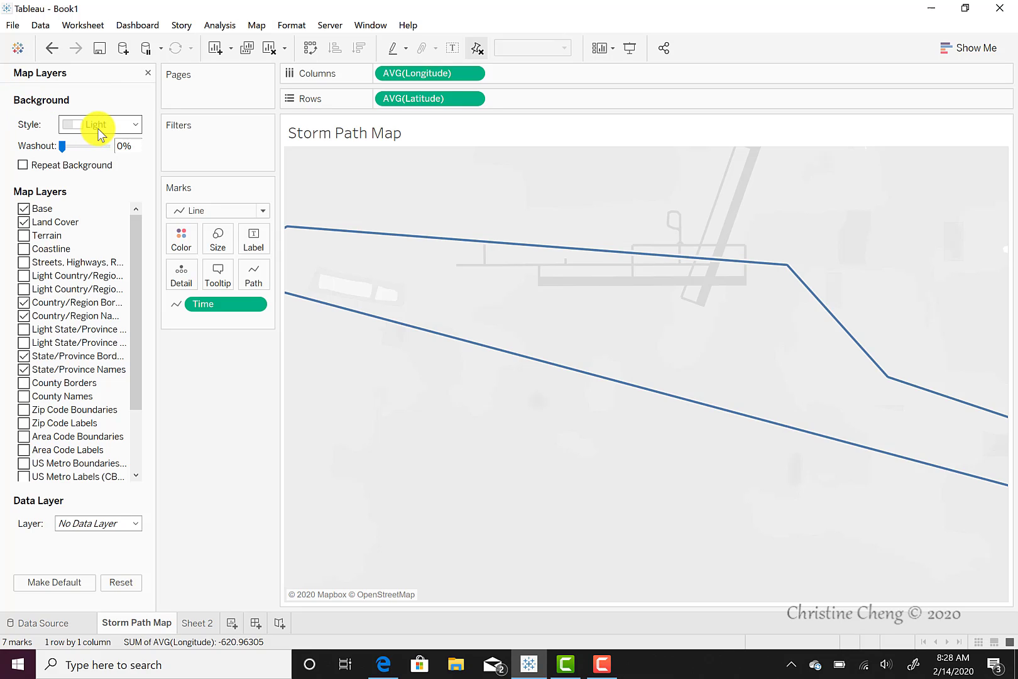
left_click(135, 123)
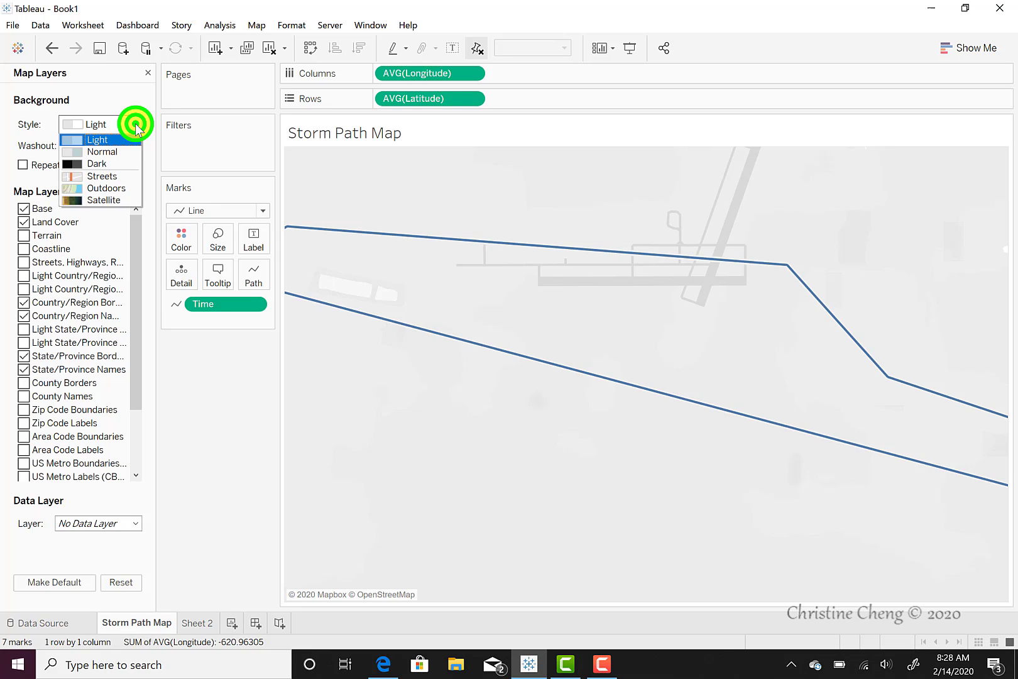
left_click(116, 150)
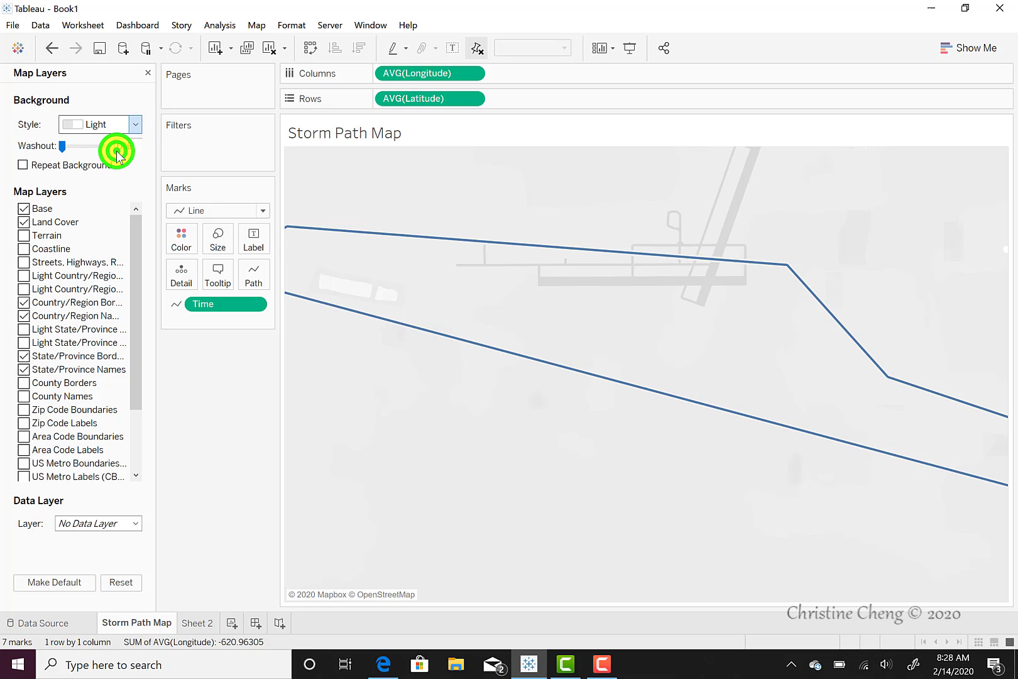
left_click(134, 124)
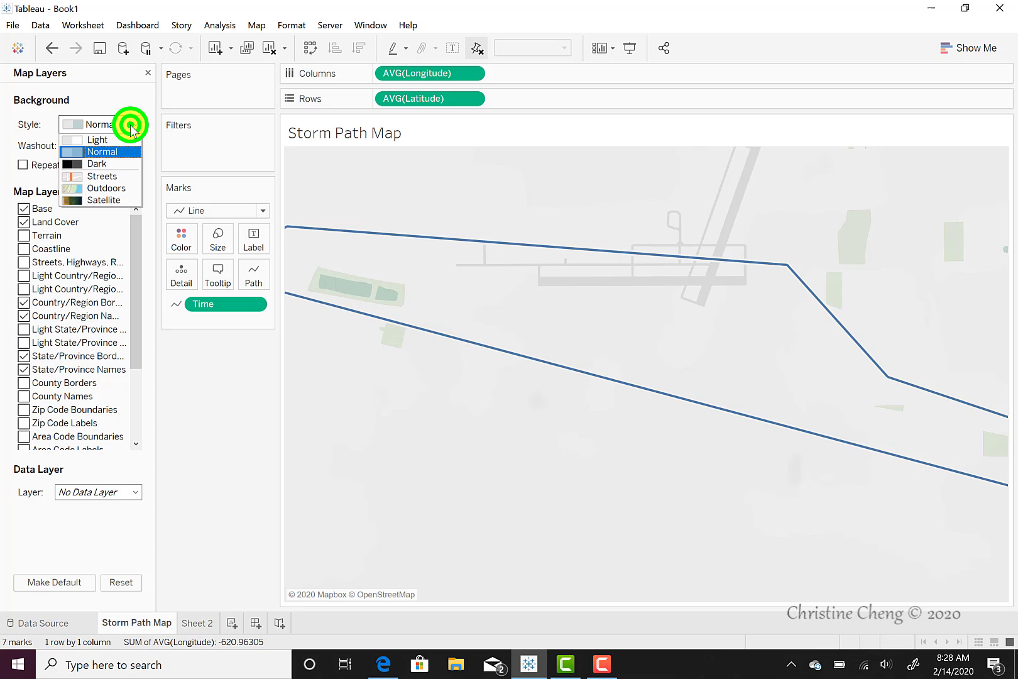
left_click(115, 163)
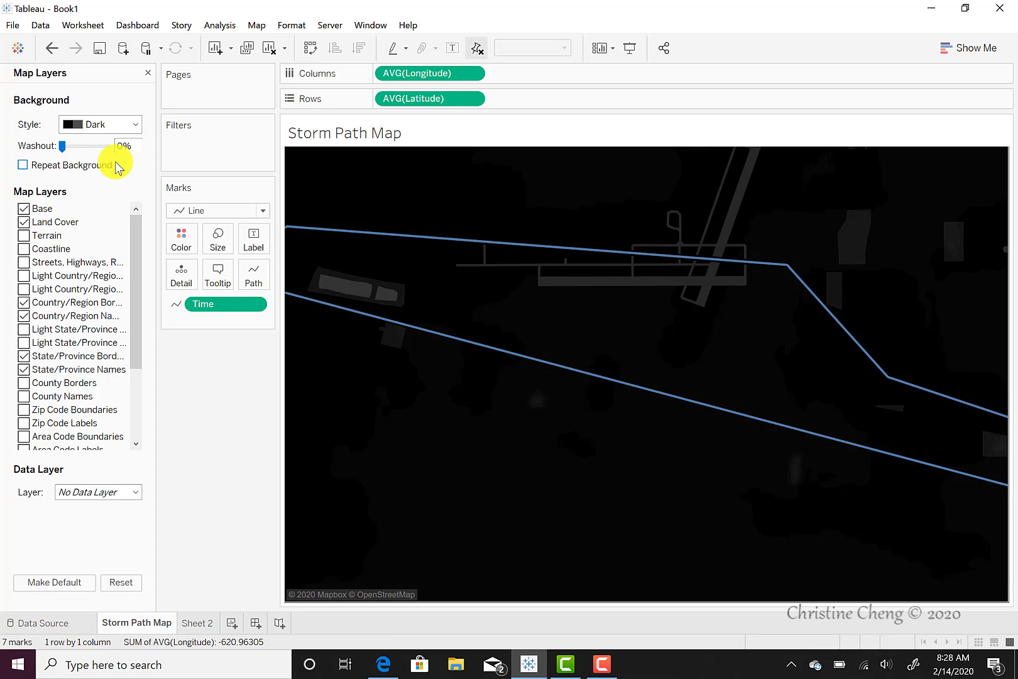
- Preview the Streets and Outdoors backgrounds, then settle on the Satellite style
left_click(134, 124)
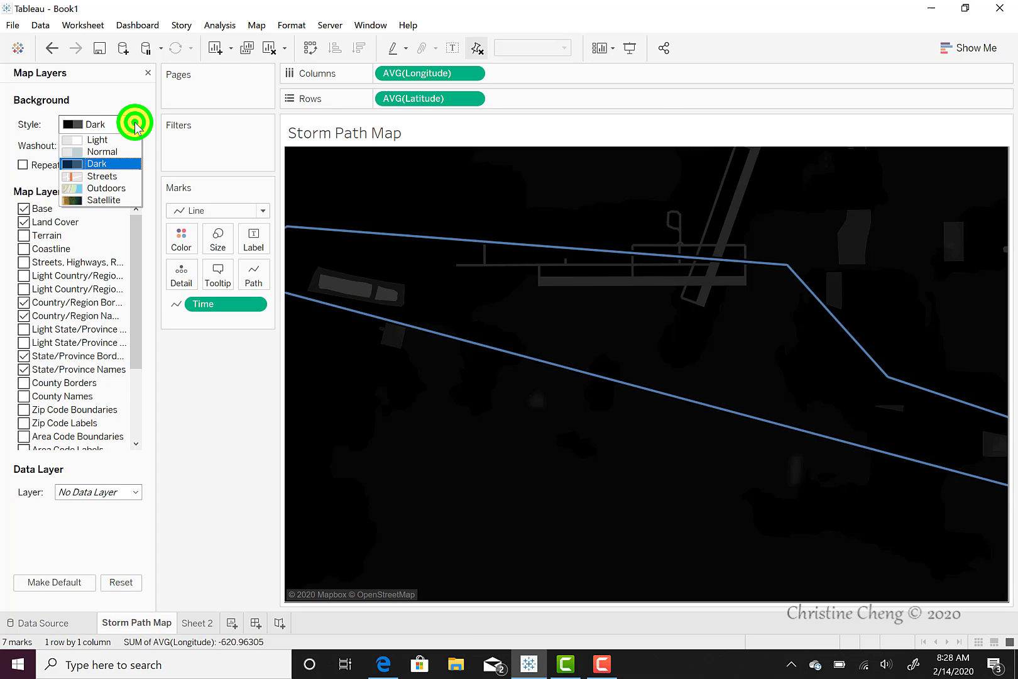
left_click(108, 173)
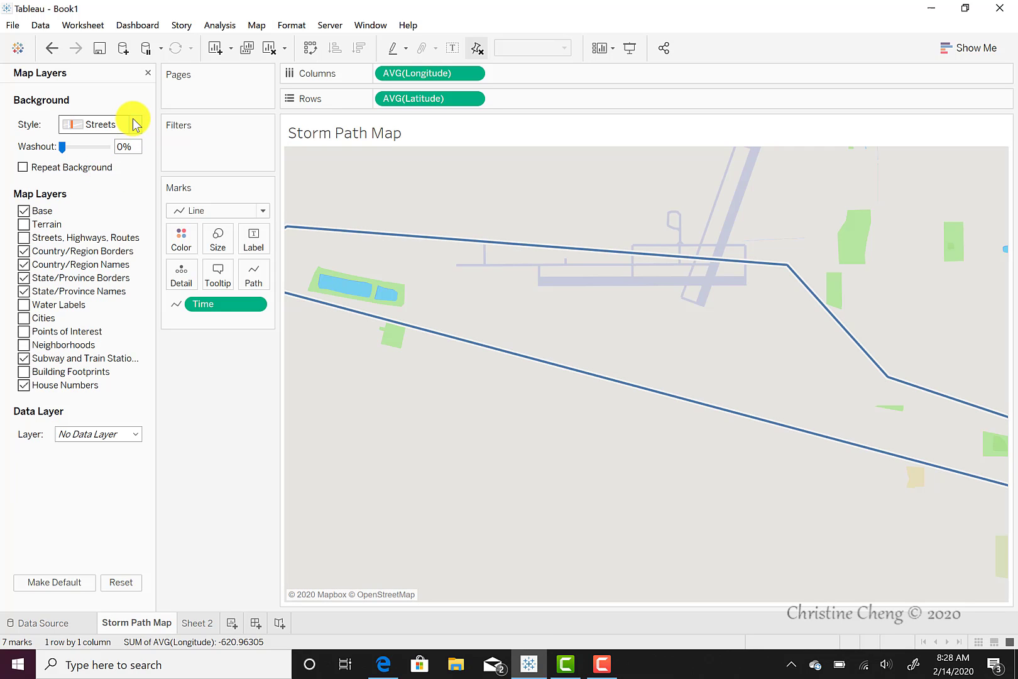
left_click(132, 118)
left_click(114, 185)
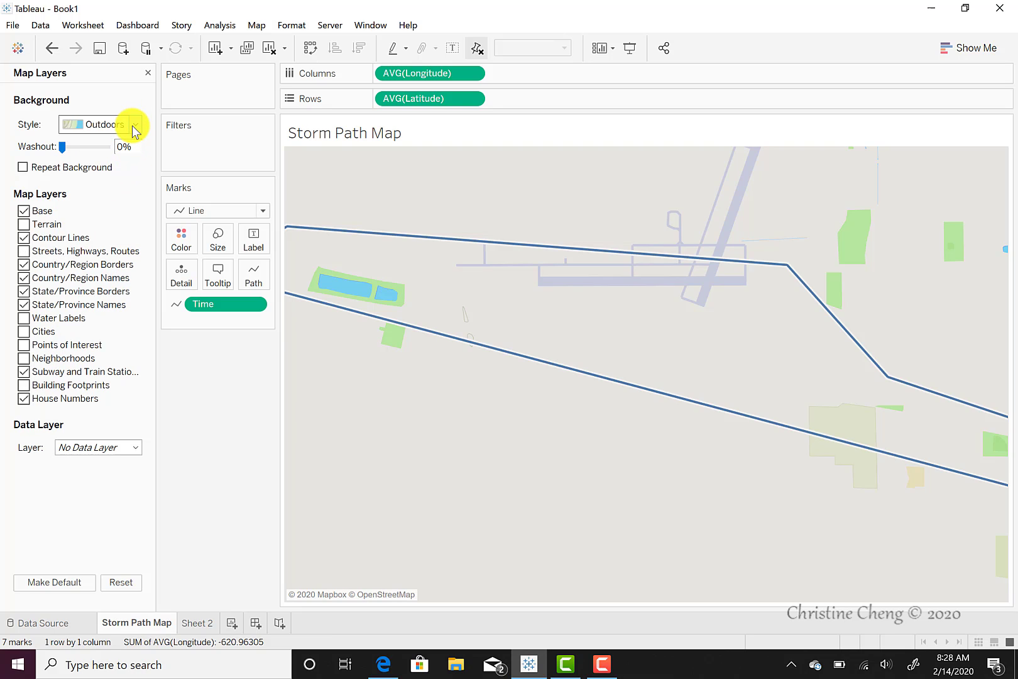
left_click(132, 125)
left_click(114, 197)
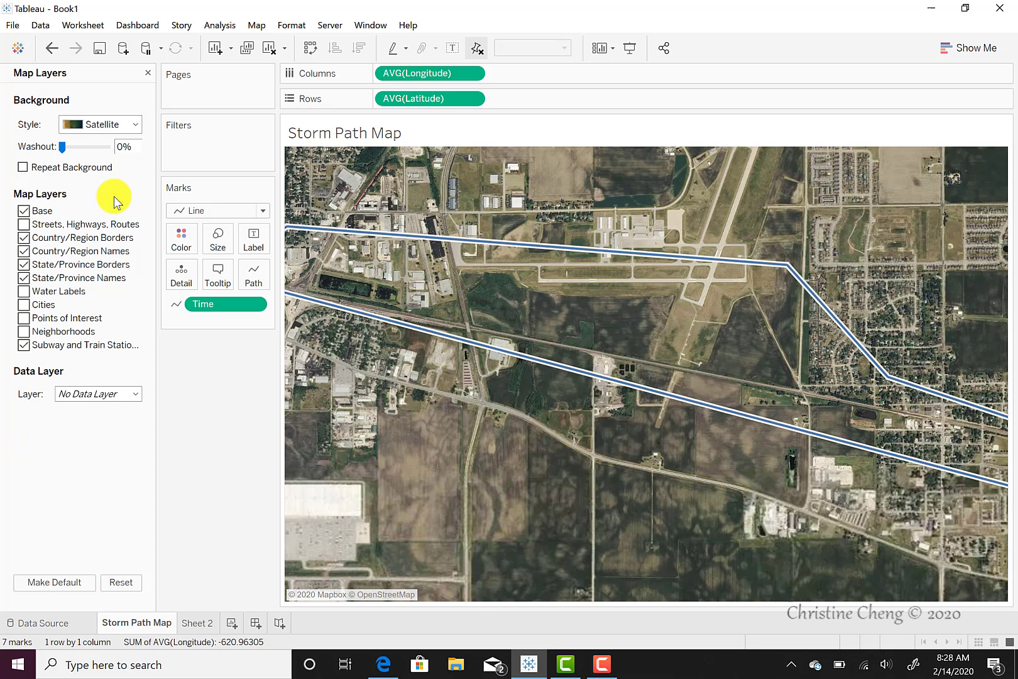
mouse_move(304, 255)
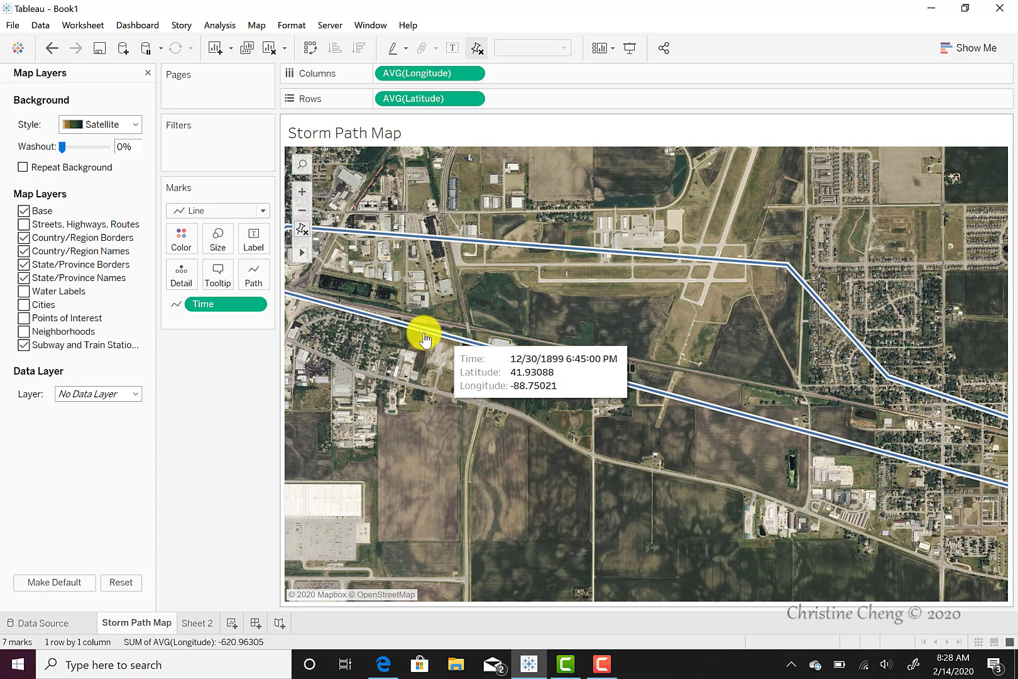